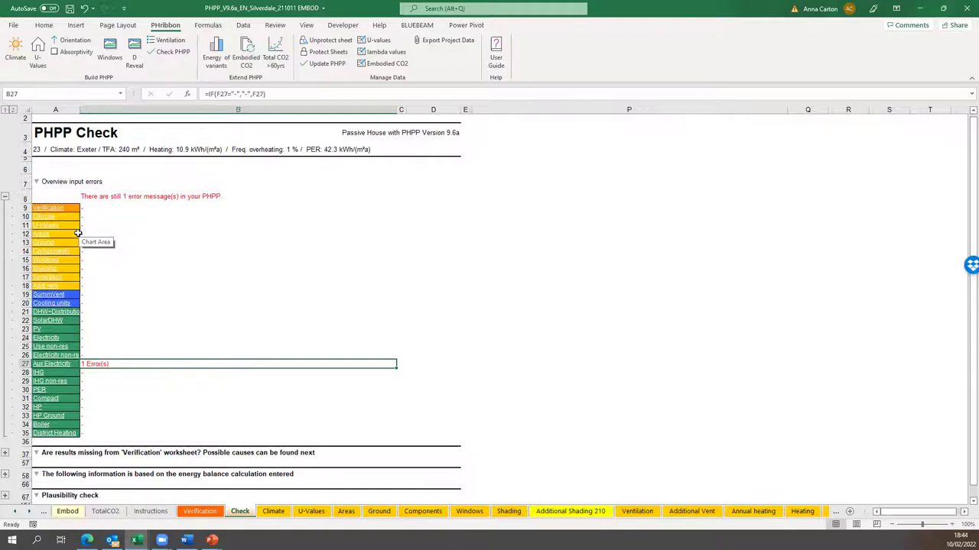
Review the list of worksheets in the input error overview, from Verification to District Heating, on the Check sheet
drag(67, 209, 56, 432)
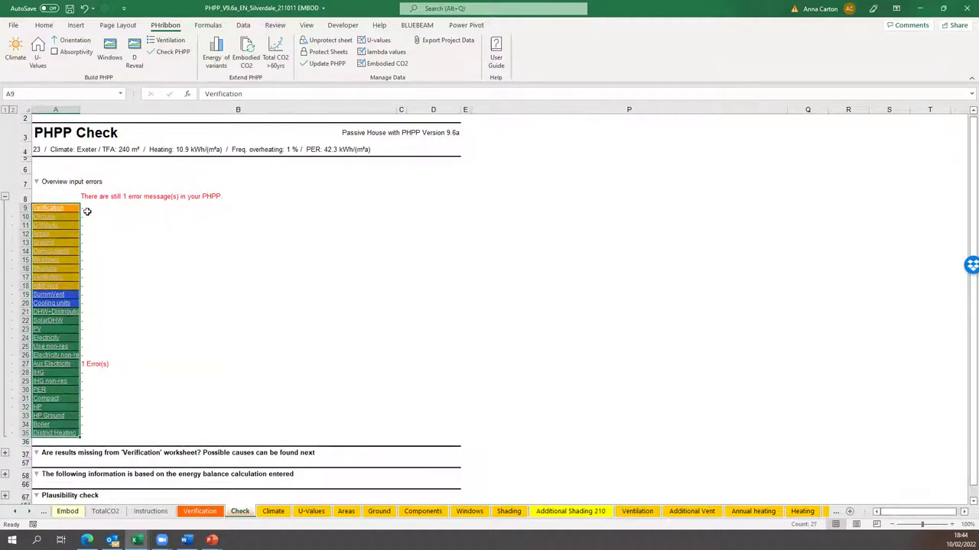
click(86, 215)
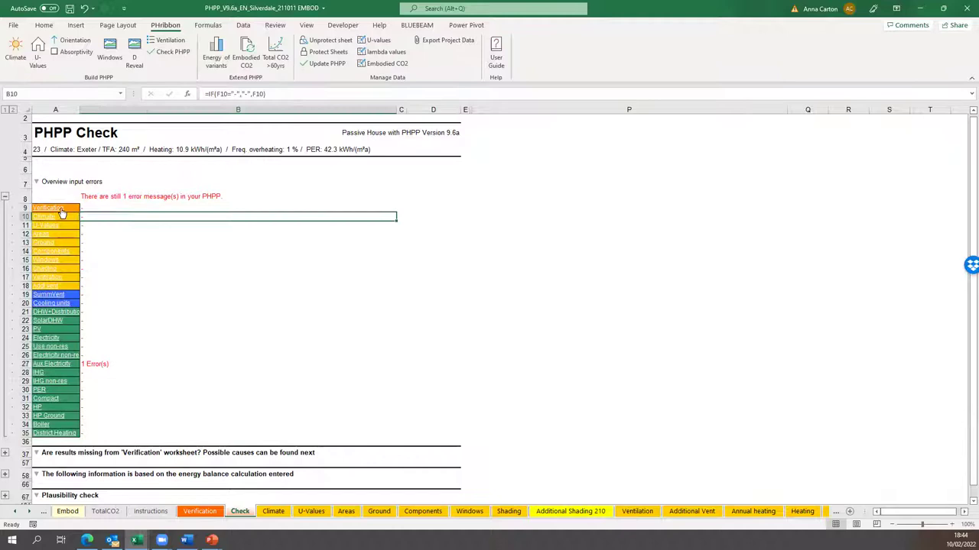
drag(65, 208, 59, 285)
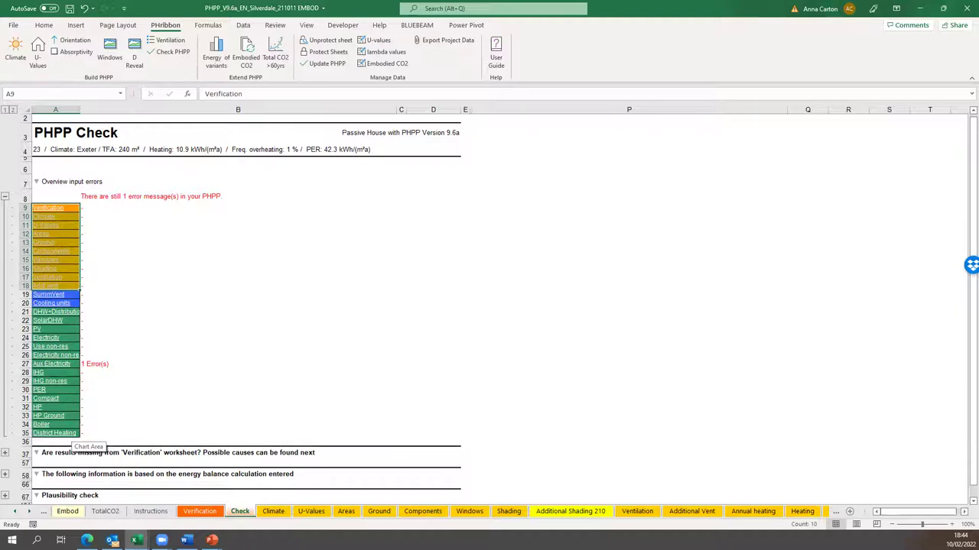
Open the Windows worksheet and go through window GW01a's entries from quantity and description to the wall it is installed in
click(470, 512)
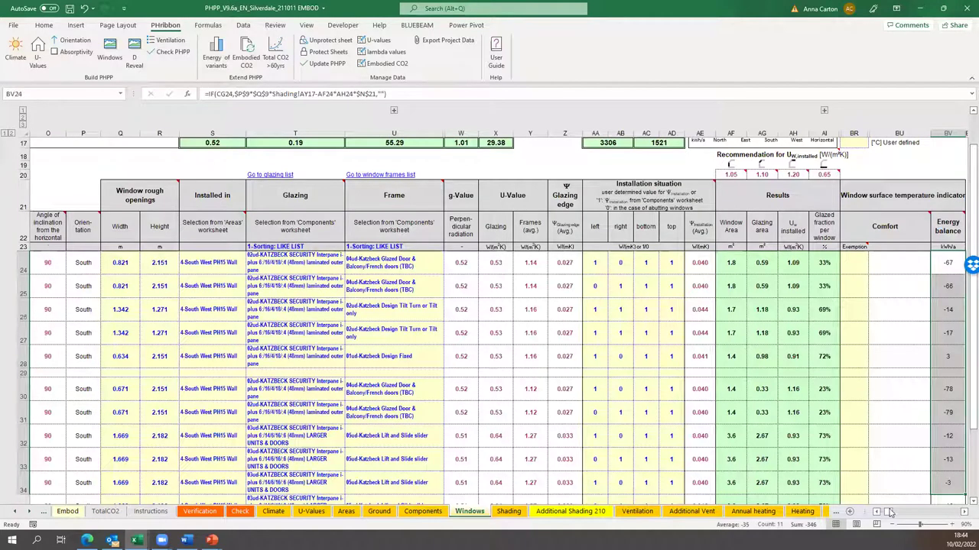
drag(881, 513, 877, 513)
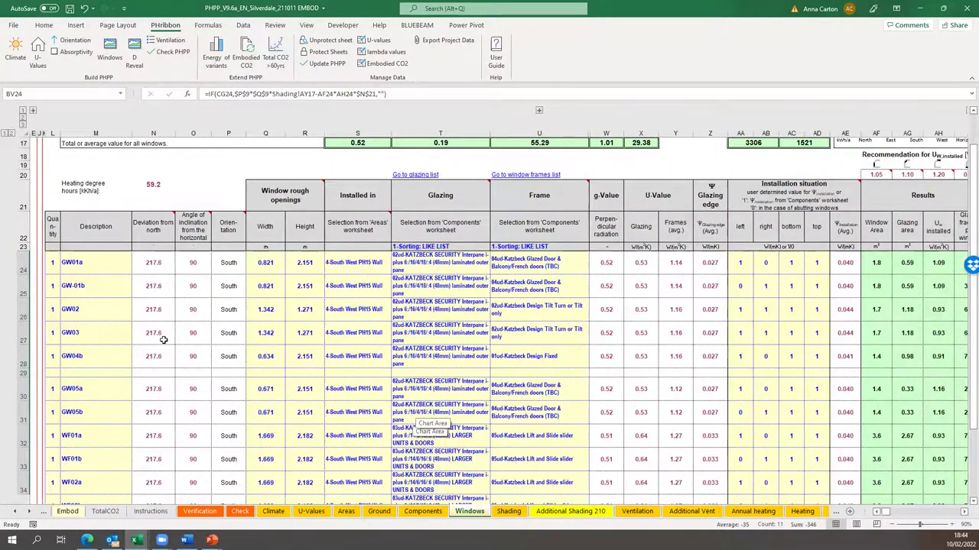
click(53, 133)
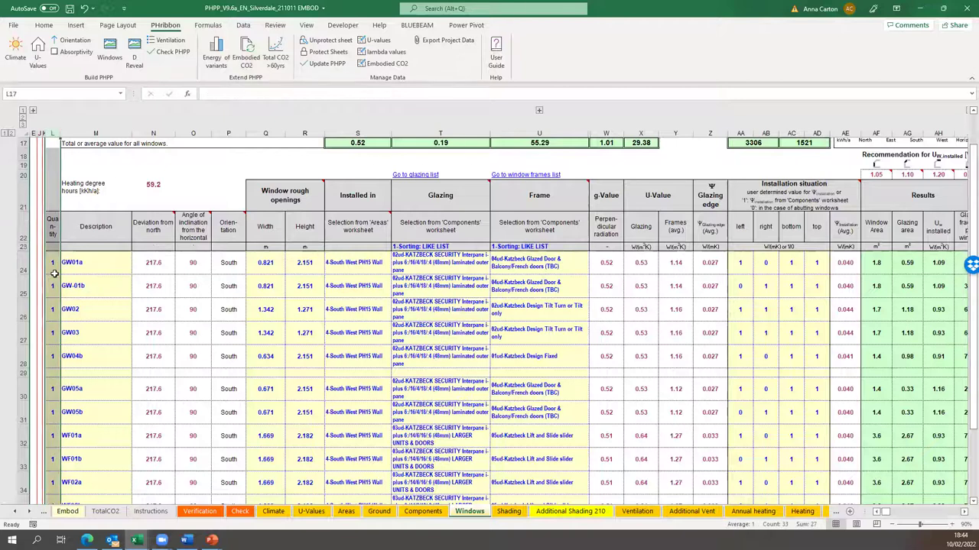
click(79, 264)
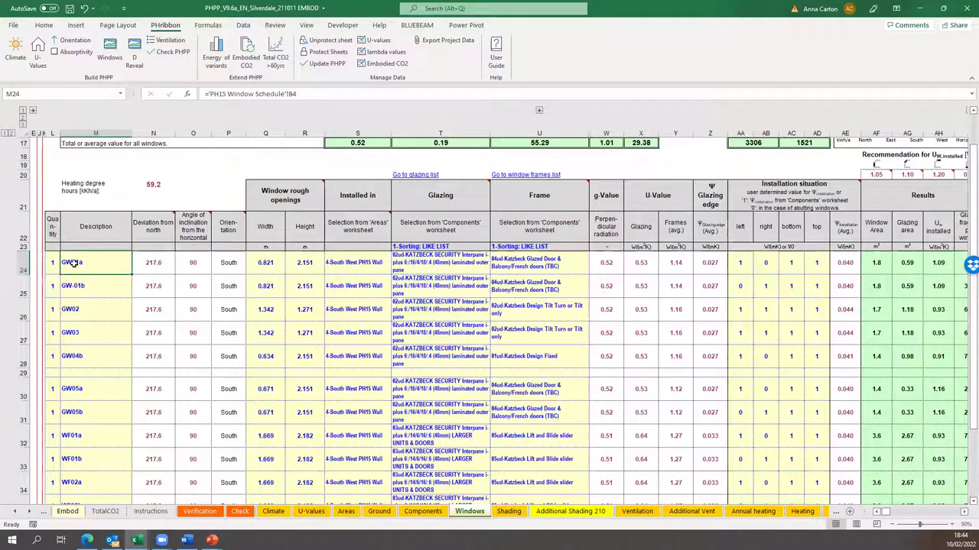
key(Right)
key(Right)
key(Right)
key(Right)
key(Right)
key(Right)
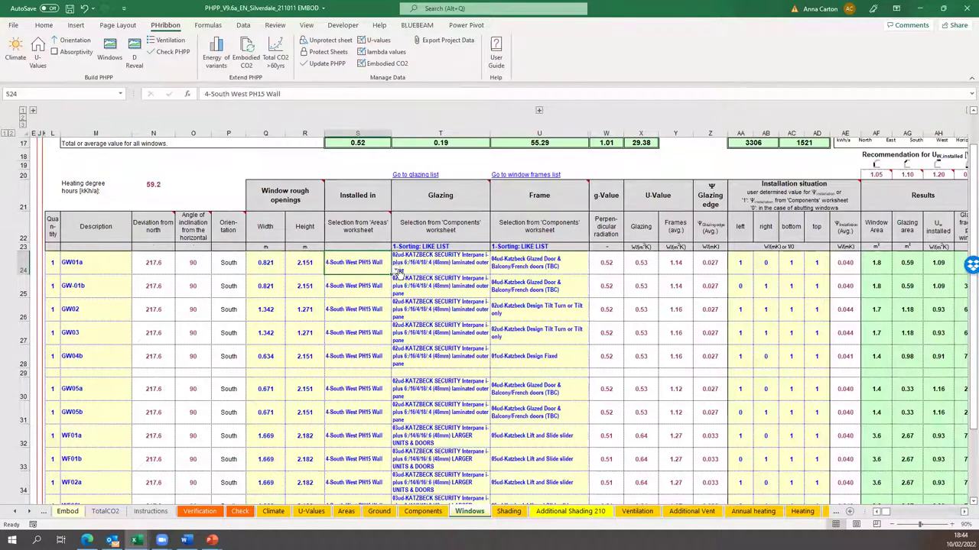
Inspect GW01a's glazing, frame and left and right installation entries, plus all four installation values of window GW02
click(397, 270)
key(Escape)
click(447, 264)
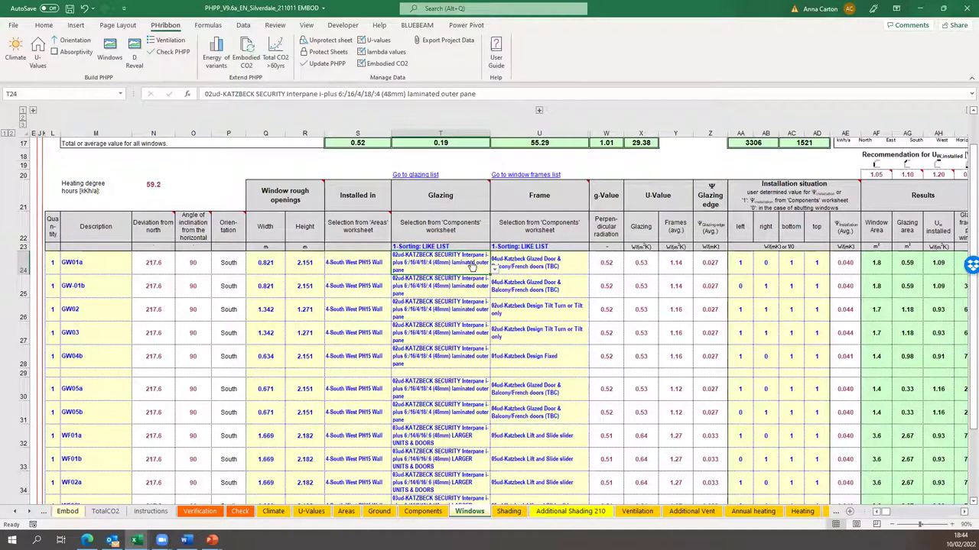
click(566, 271)
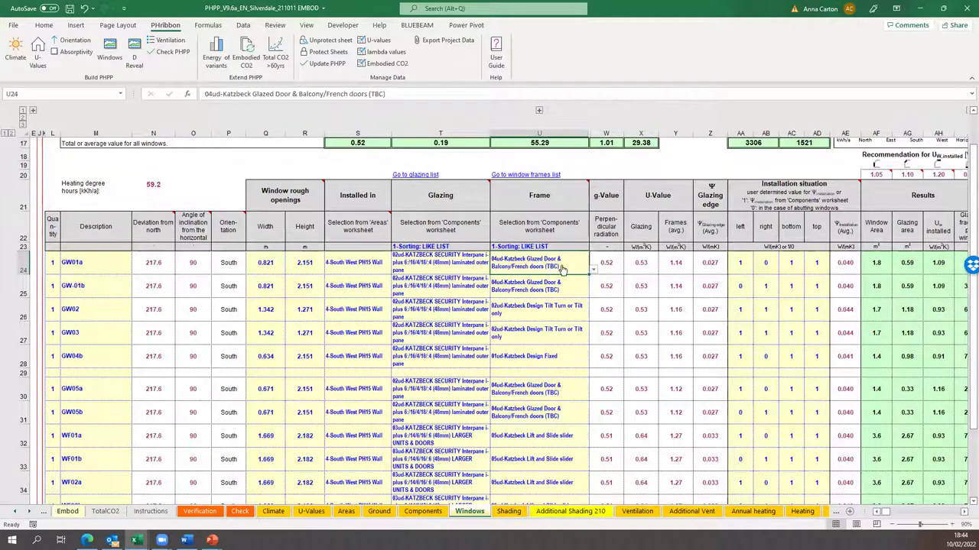
click(736, 263)
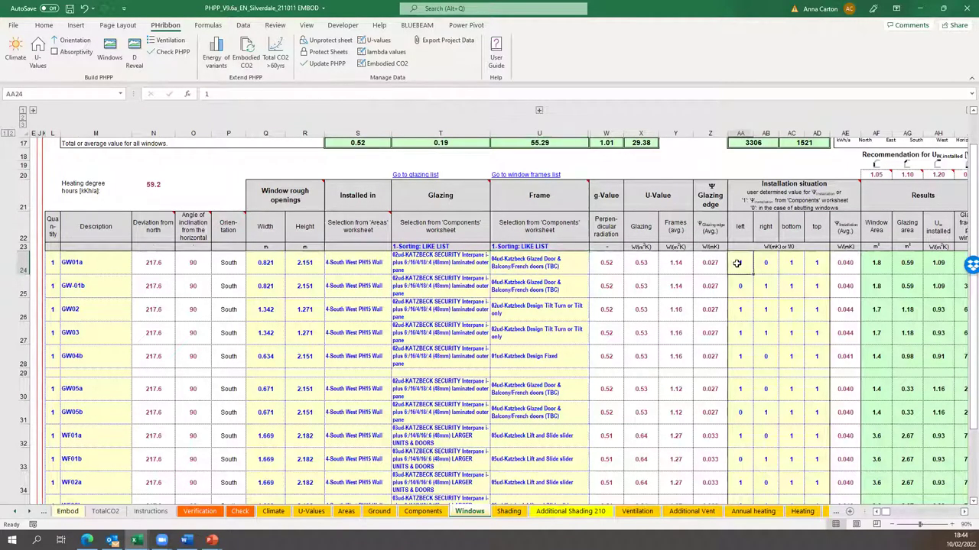
click(768, 266)
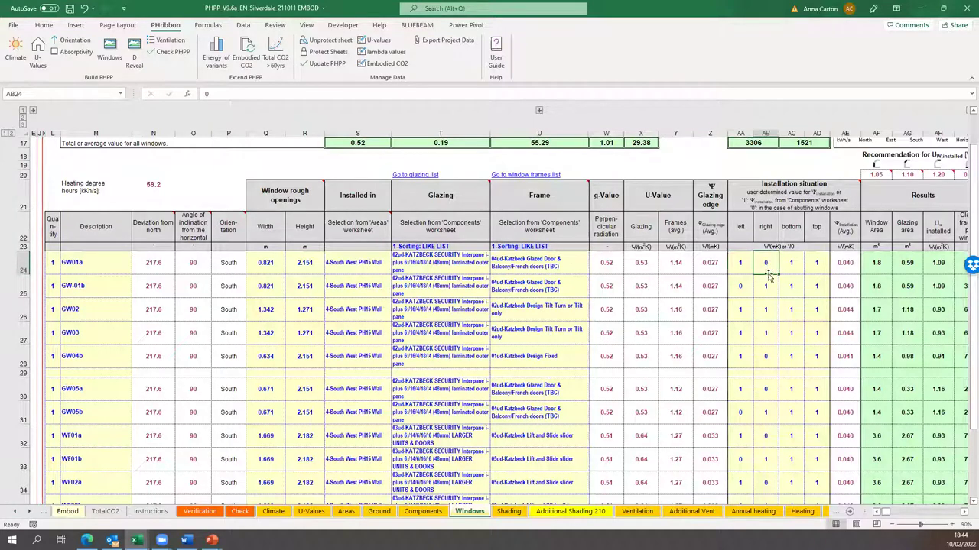
drag(751, 303, 816, 308)
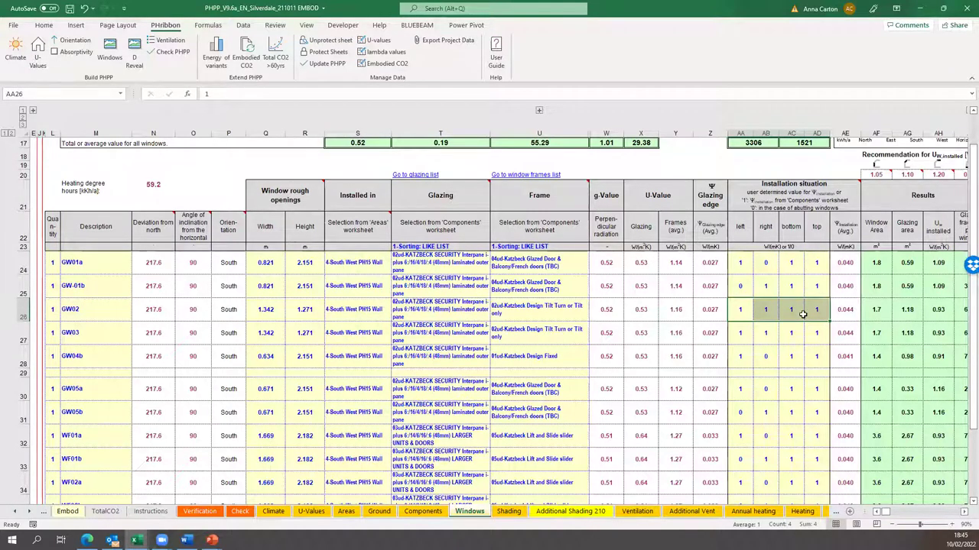
Examine the energy balance results for the first five south-facing windows, from GW01a to GW04b
click(964, 516)
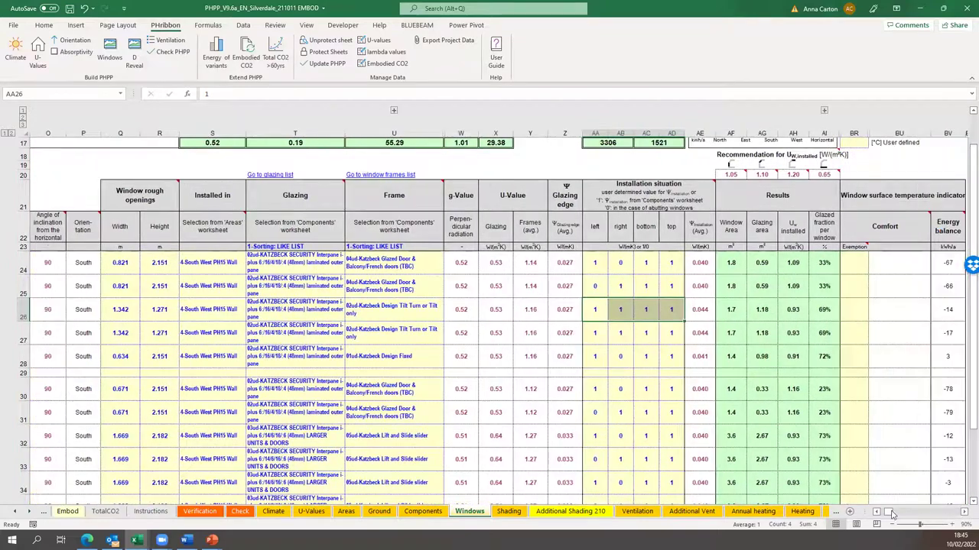
click(963, 516)
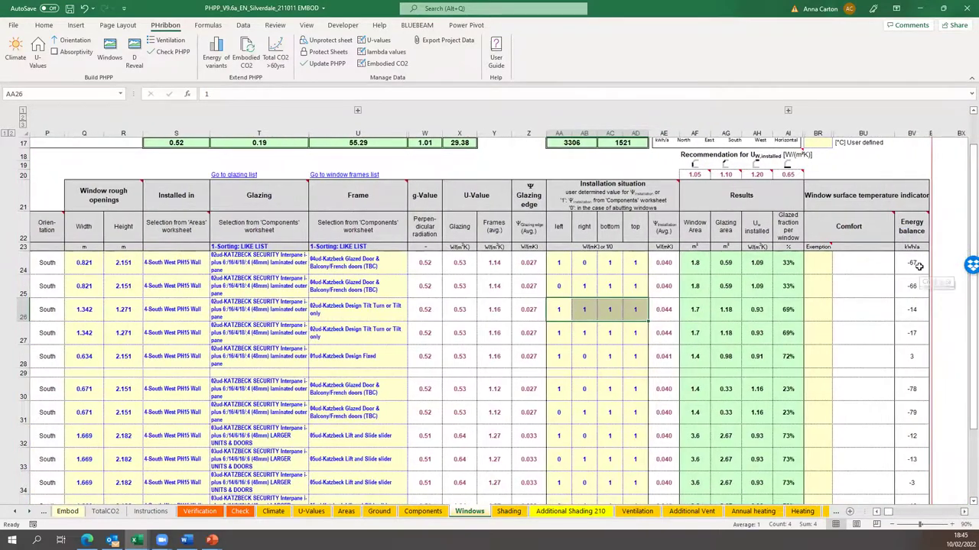
click(921, 271)
drag(920, 274, 922, 333)
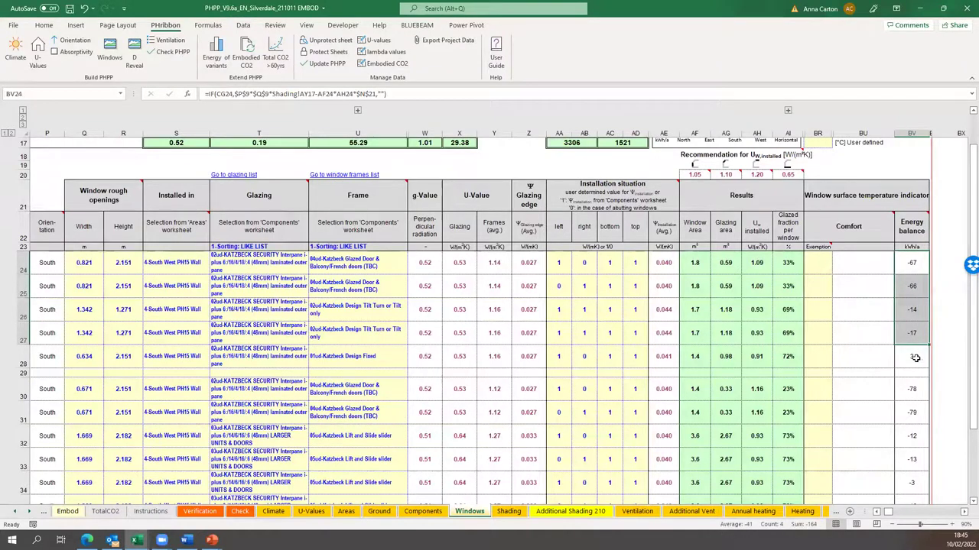
click(916, 360)
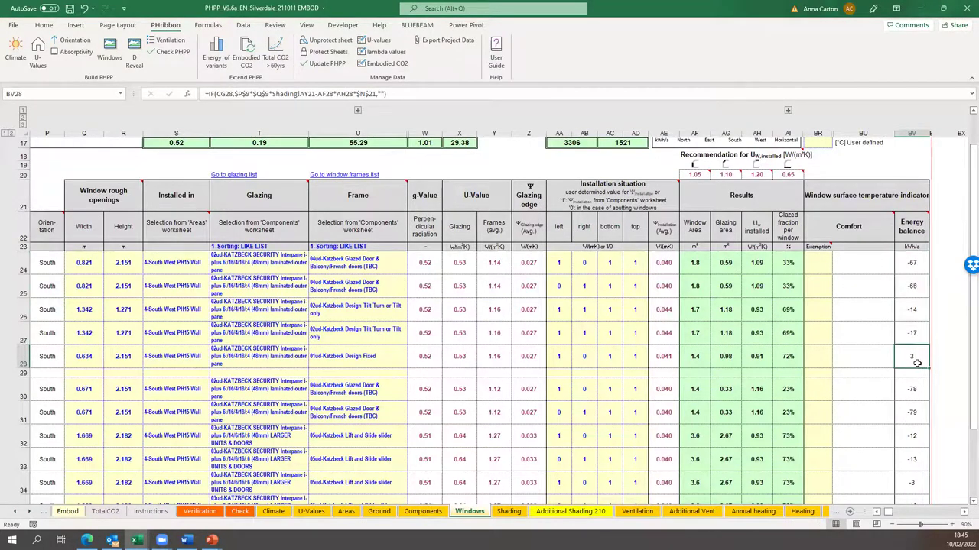
scroll(915, 467, down, 1)
scroll(841, 489, up, 2)
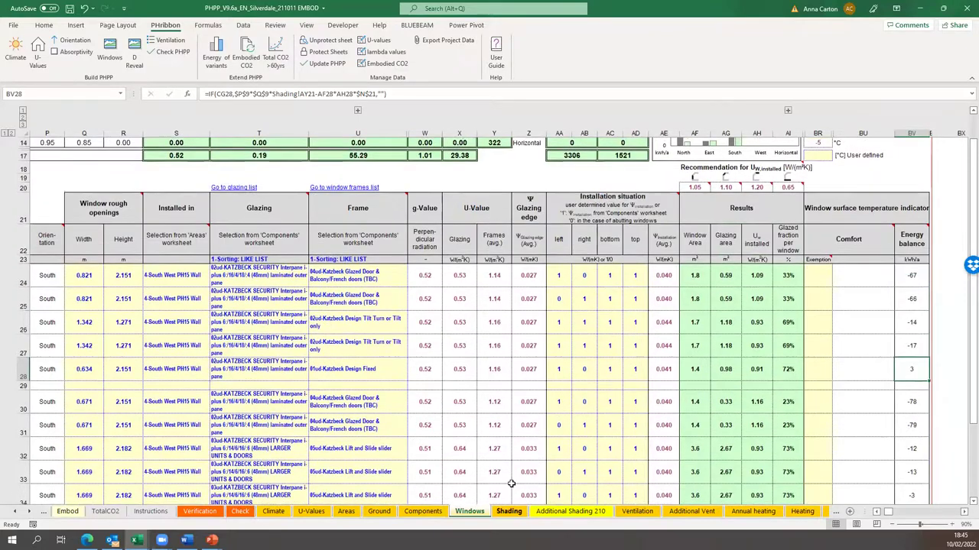
scroll(877, 517, left, 2)
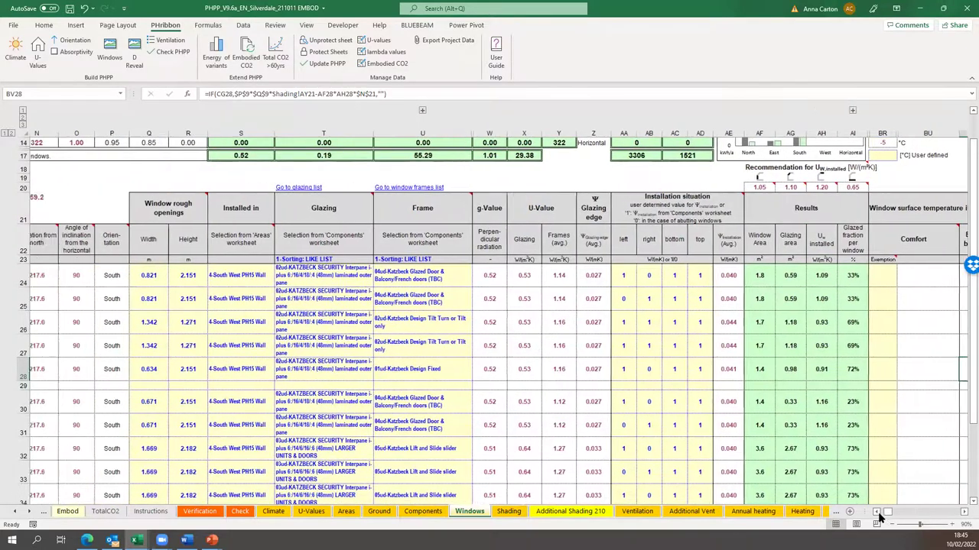
scroll(877, 516, left, 2)
Open the Shading worksheet and review the window descriptions, the window reveal depths and the distances from glazing edge to reveal
click(508, 512)
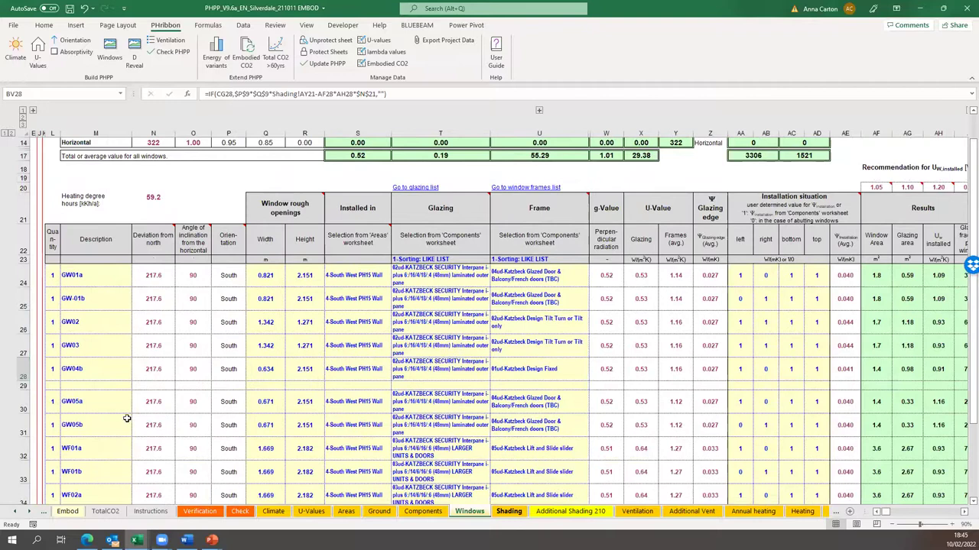
click(327, 373)
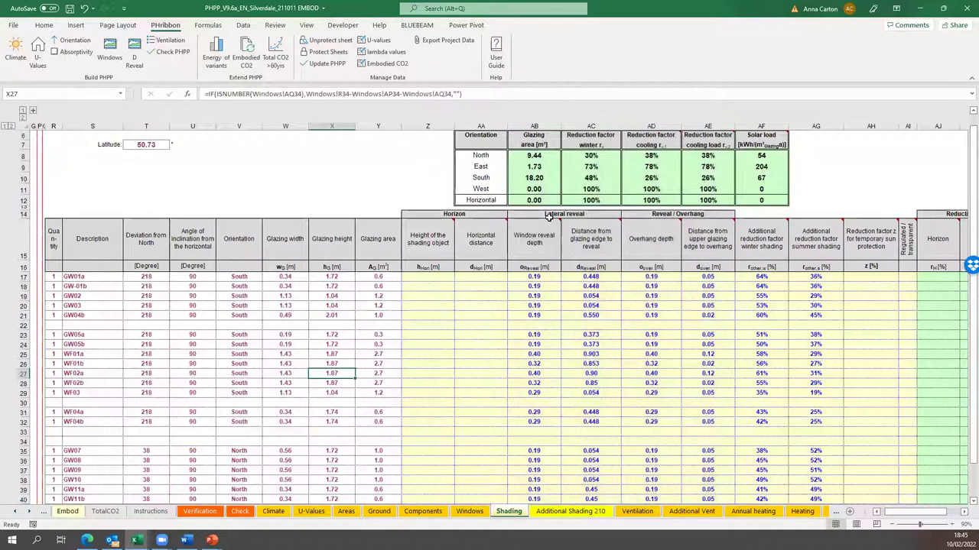
drag(84, 286, 227, 384)
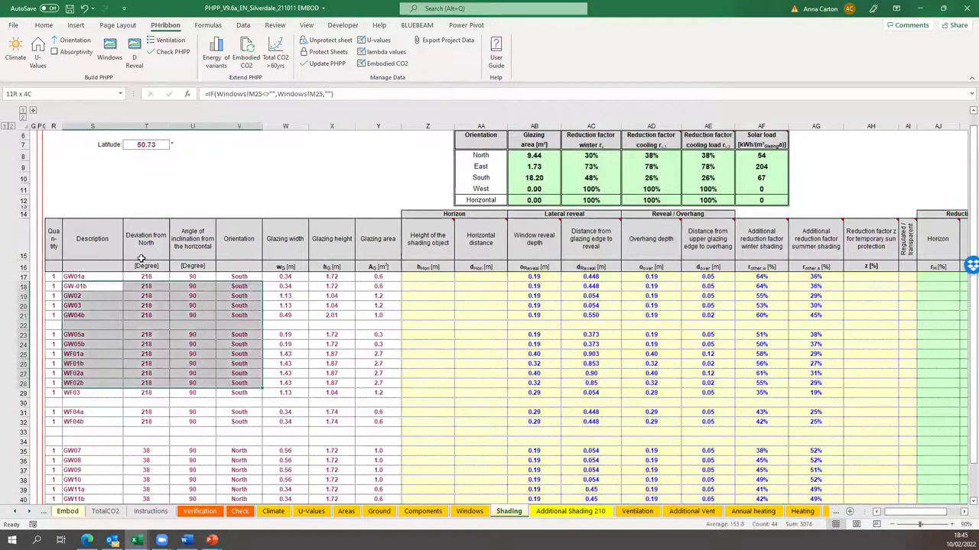
click(536, 124)
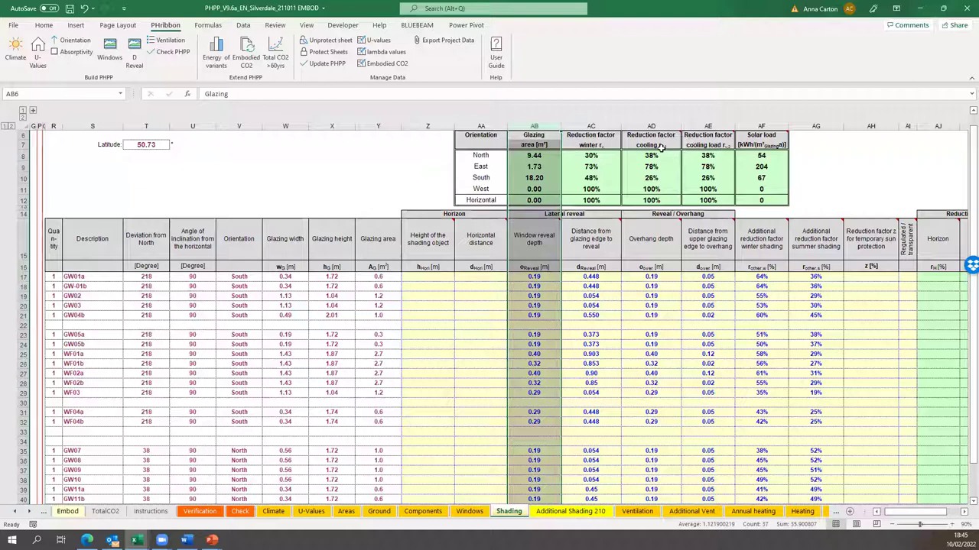
click(600, 125)
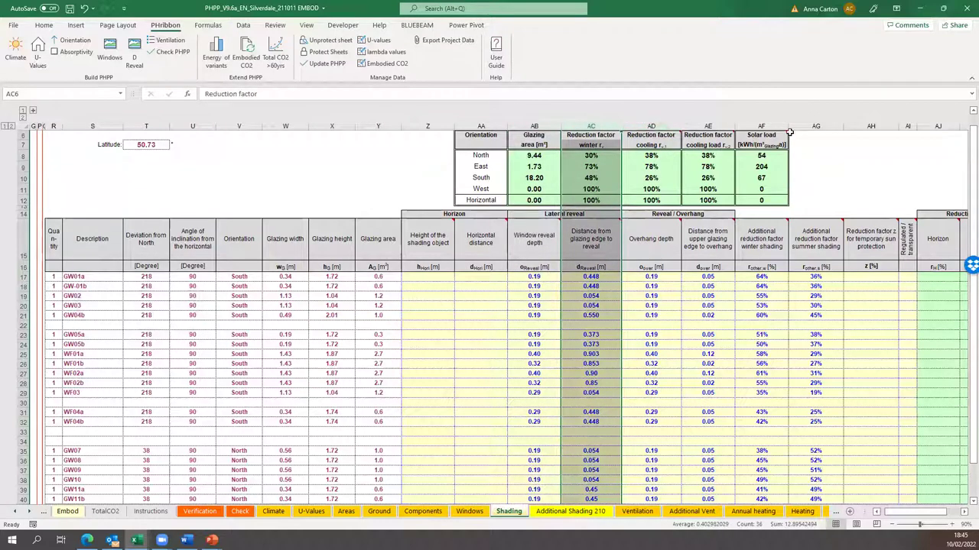
Examine the additional reduction factors for winter and summer shading, including the note on the winter factor
click(765, 246)
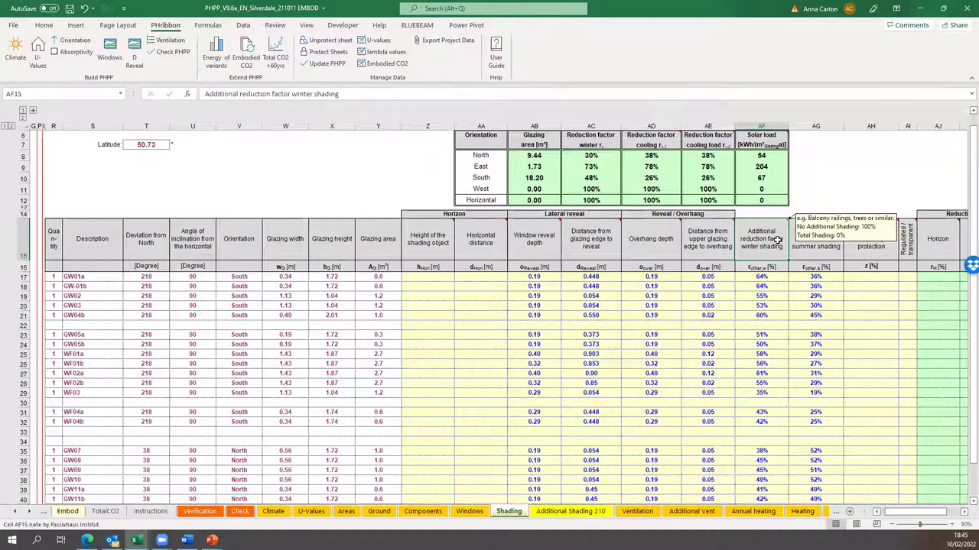
click(767, 126)
click(816, 126)
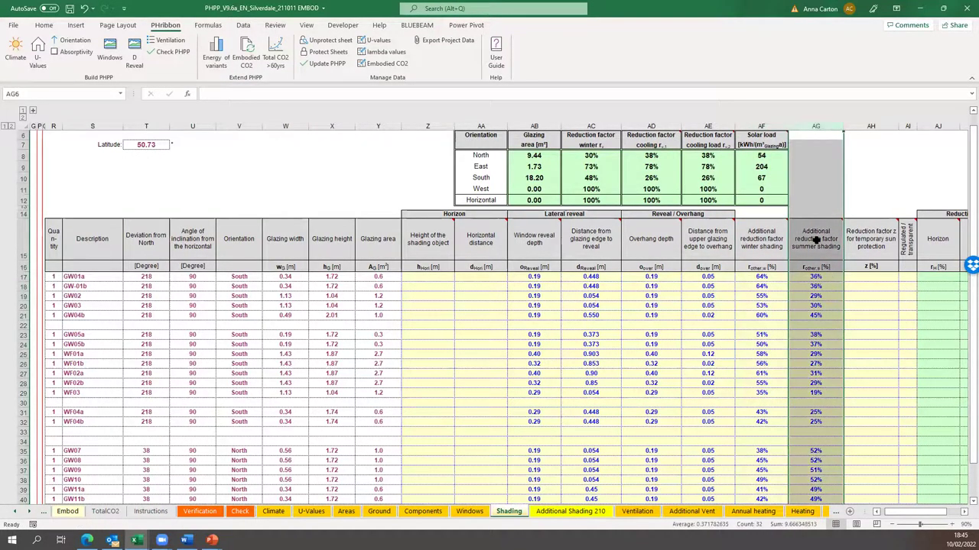
click(566, 325)
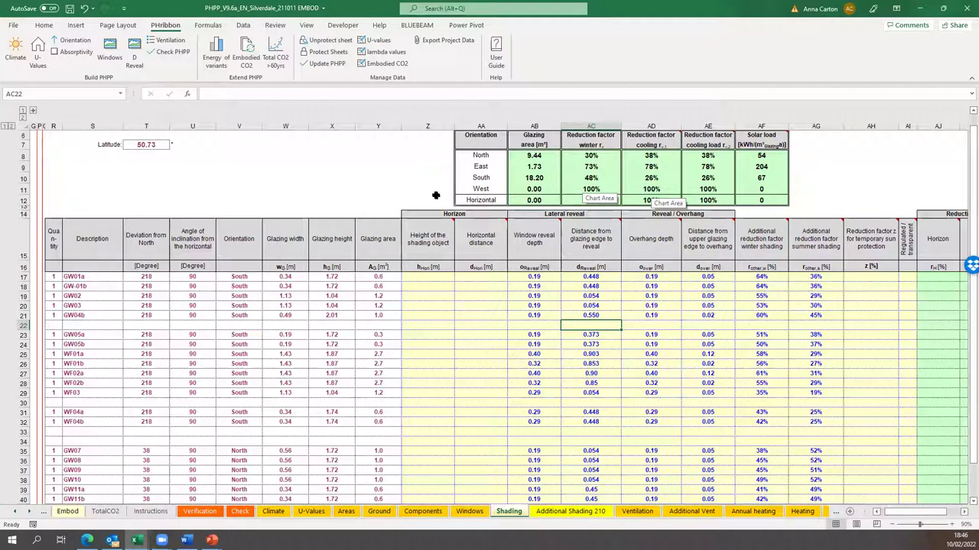
Switch to the Little Cedars shading variants workbook and review the result columns of all variants in the variant calculation
mouse_move(135, 541)
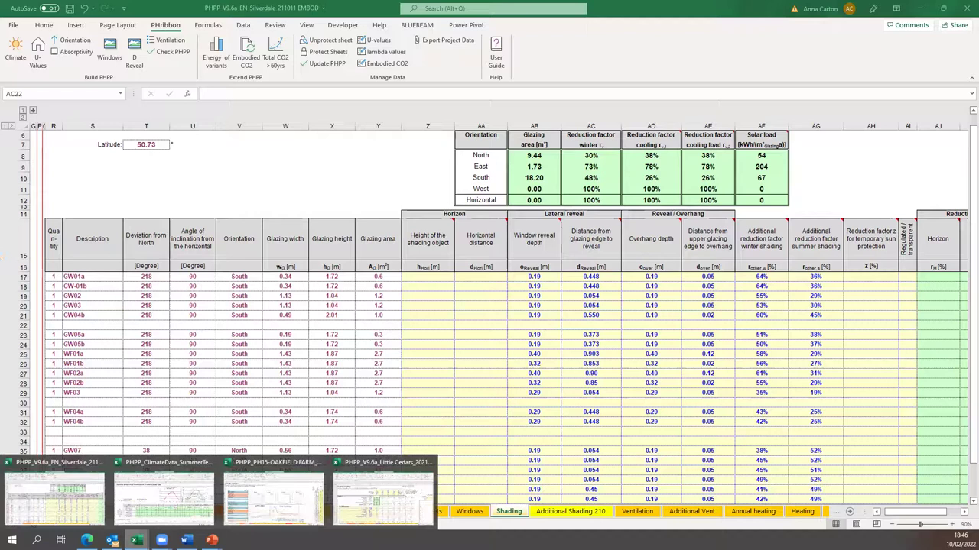
click(418, 500)
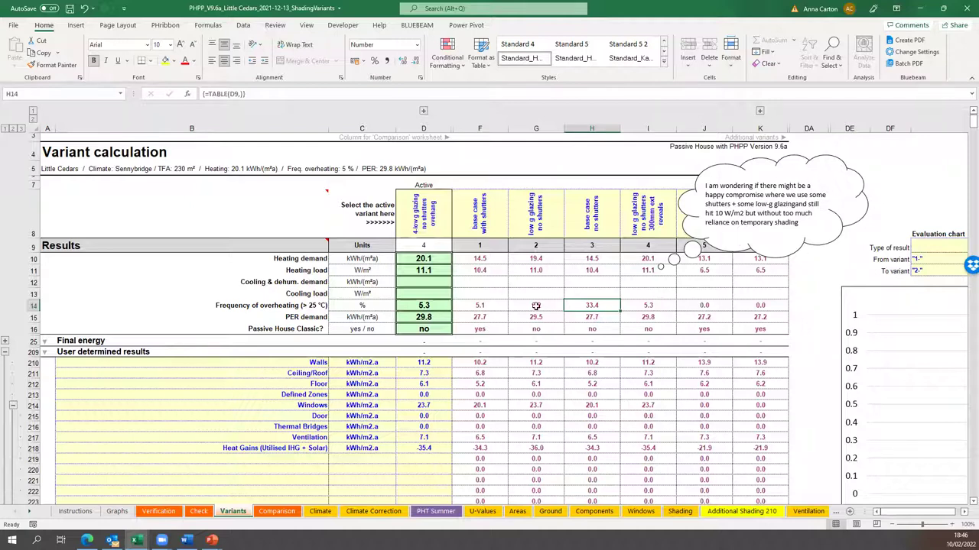
drag(437, 128, 776, 128)
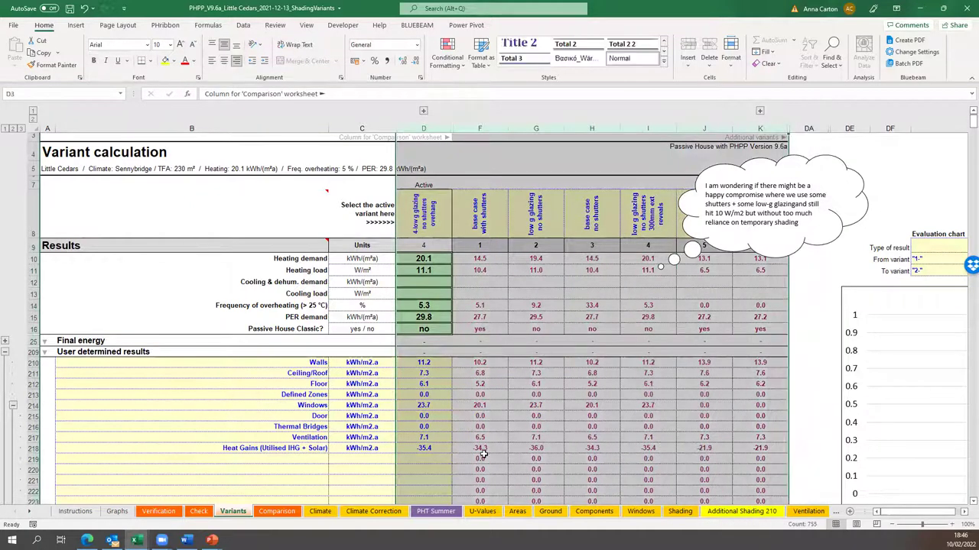
Open the PHT Summer worksheet and read through the decision tree, design strategies, localised overheating risks and limitations
click(440, 511)
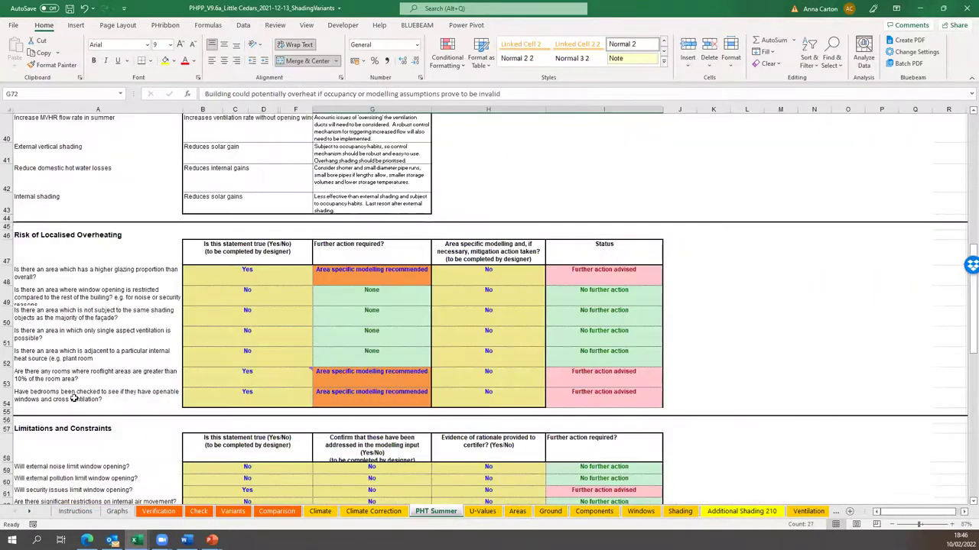
scroll(113, 393, up, 8)
scroll(113, 392, up, 5)
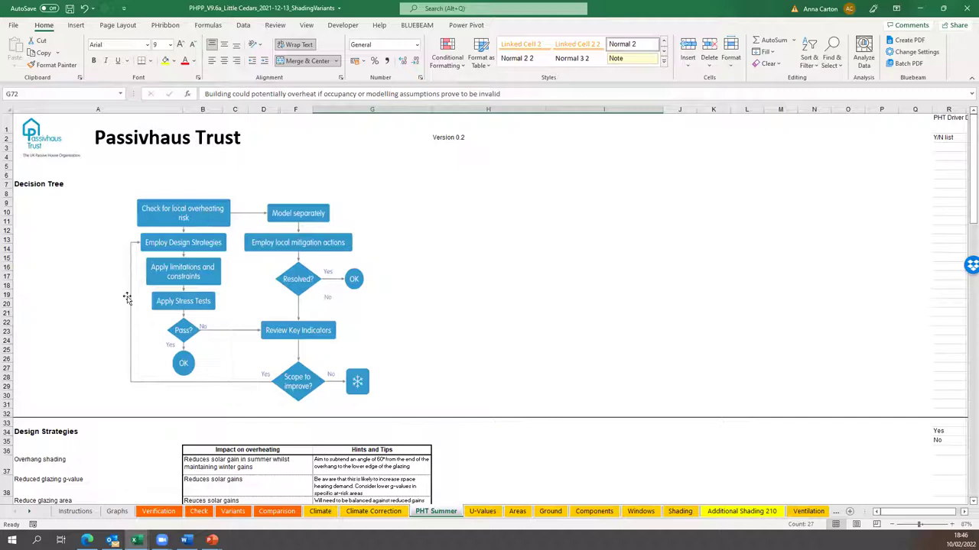
scroll(227, 288, down, 2)
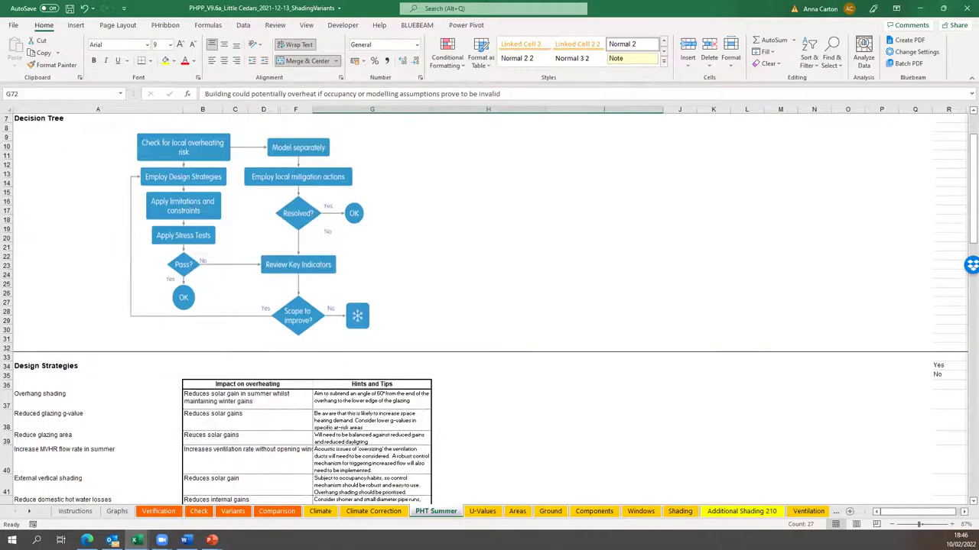
scroll(58, 360, down, 4)
scroll(58, 360, down, 8)
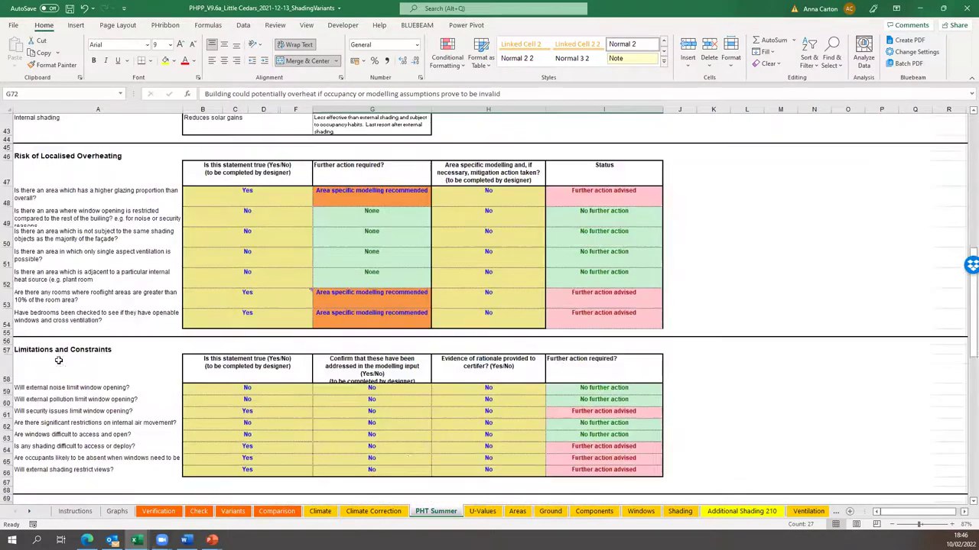
Check the answer options for the question about an area with a higher glazing proportion under Risk of Localised Overheating
click(262, 197)
click(315, 204)
click(315, 204)
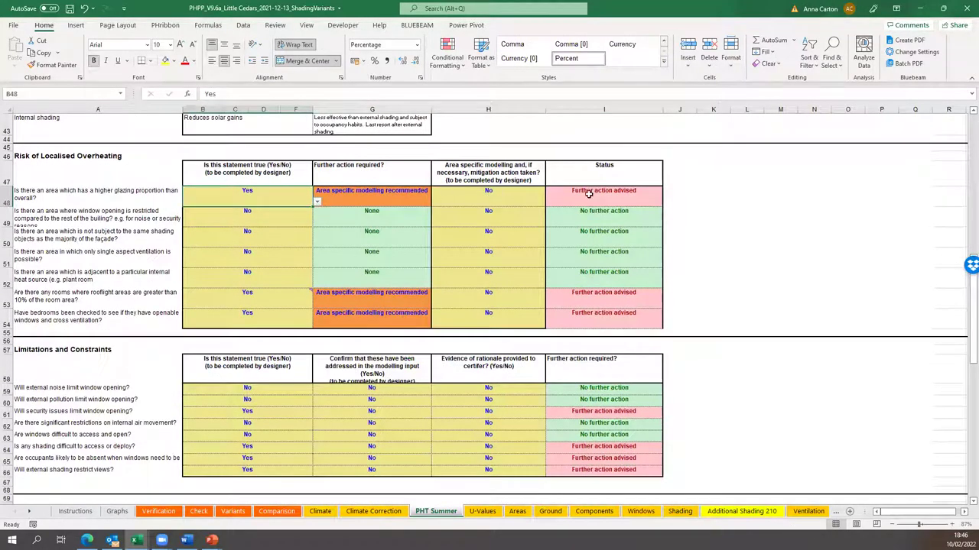
Review the Limitations and Constraints questions on the PHT Summer worksheet, including whether windows are difficult to access and open
click(703, 273)
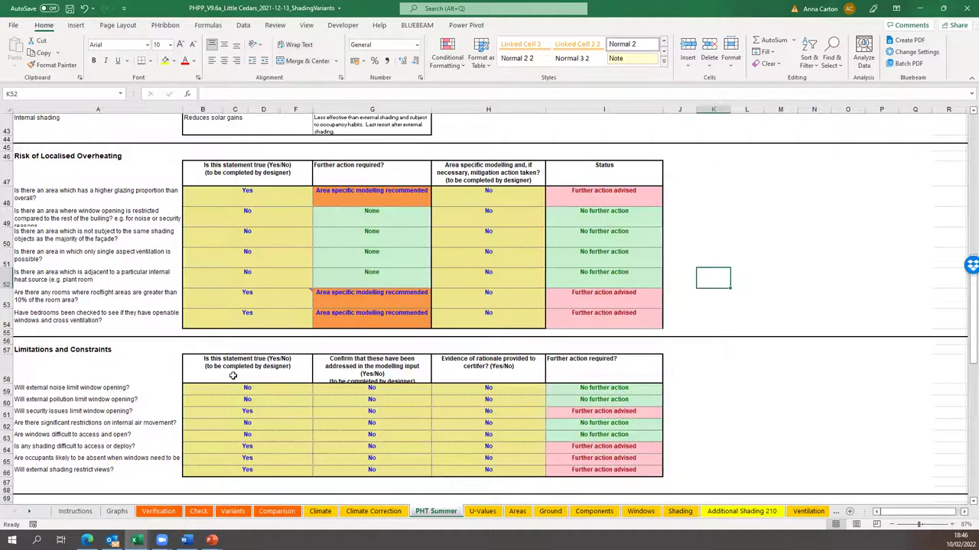
scroll(237, 453, down, 3)
scroll(176, 322, up, 2)
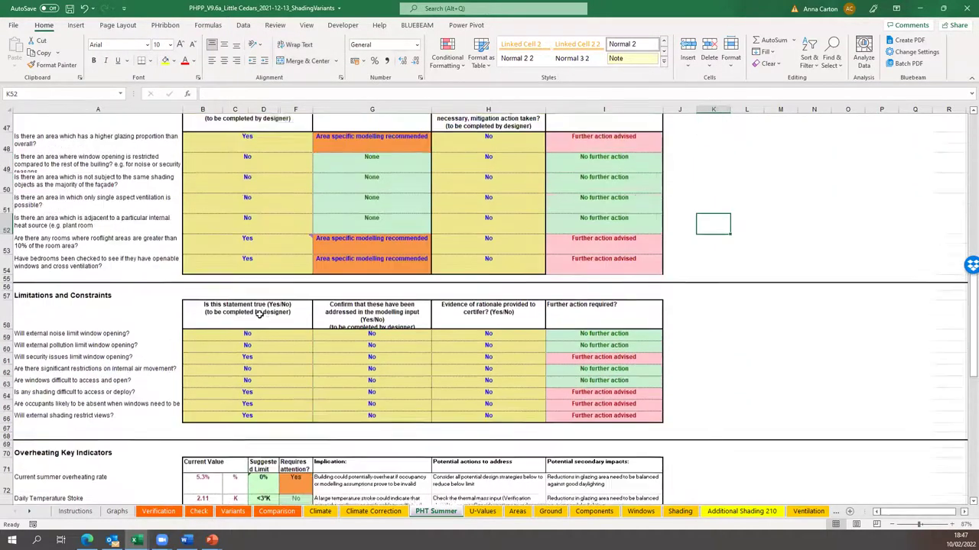
click(6, 353)
click(151, 396)
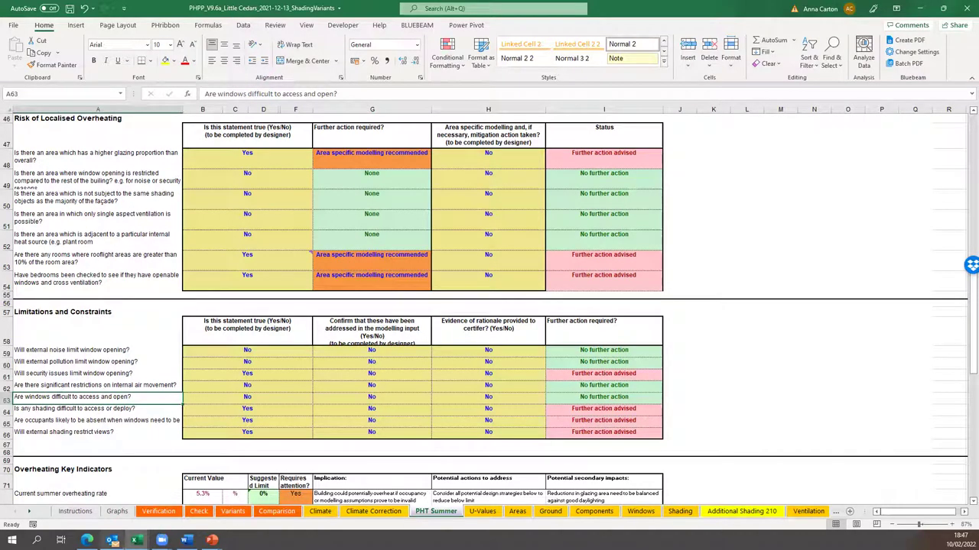
Switch to the Silverdale EMBOD workbook and examine the horizon, overhang and glazing bar inputs on the Additional Shading 210 worksheet
click(135, 540)
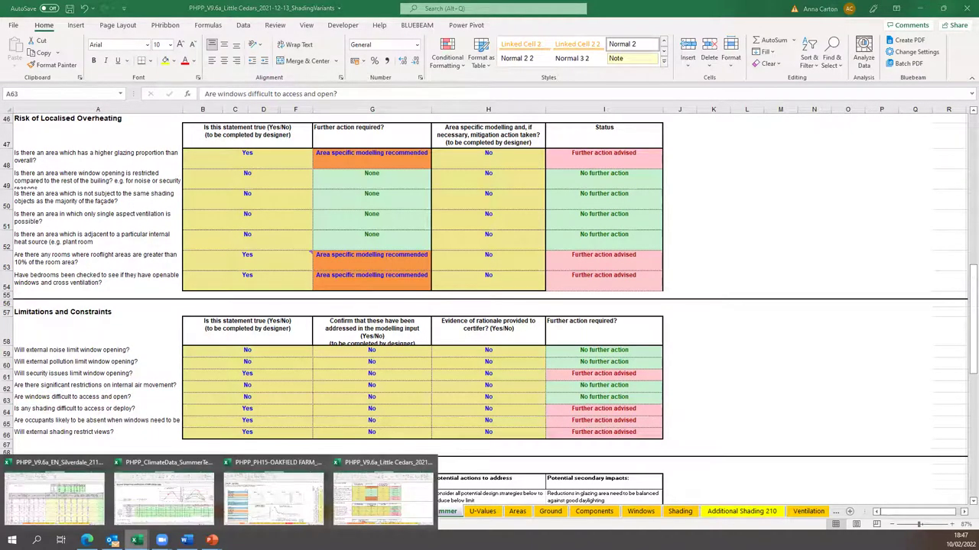
click(94, 497)
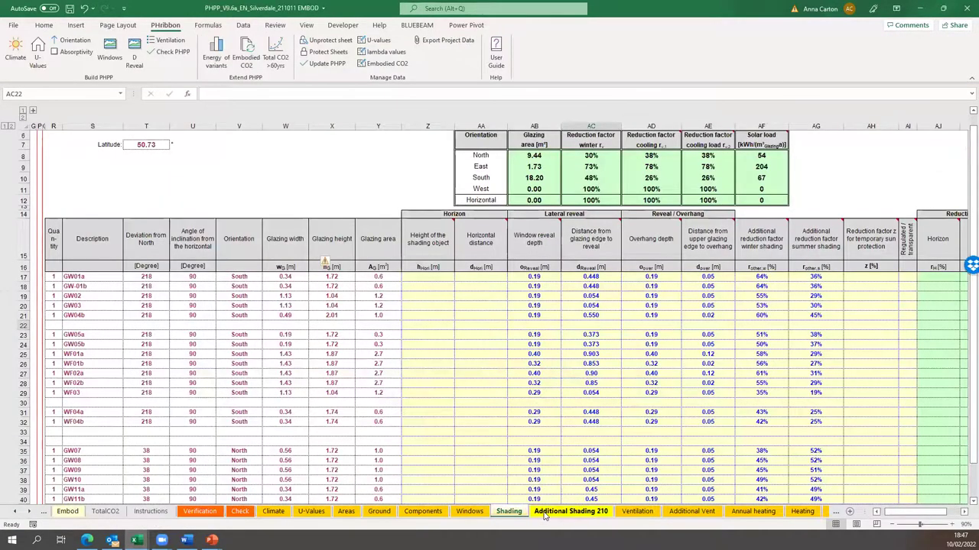
click(544, 516)
click(229, 343)
scroll(180, 363, up, 3)
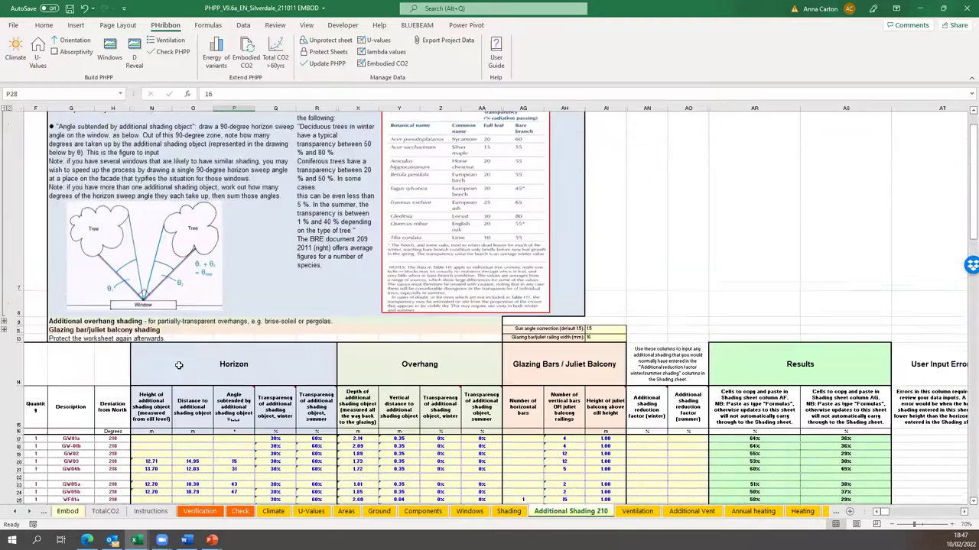
scroll(160, 230, down, 3)
drag(157, 223, 571, 482)
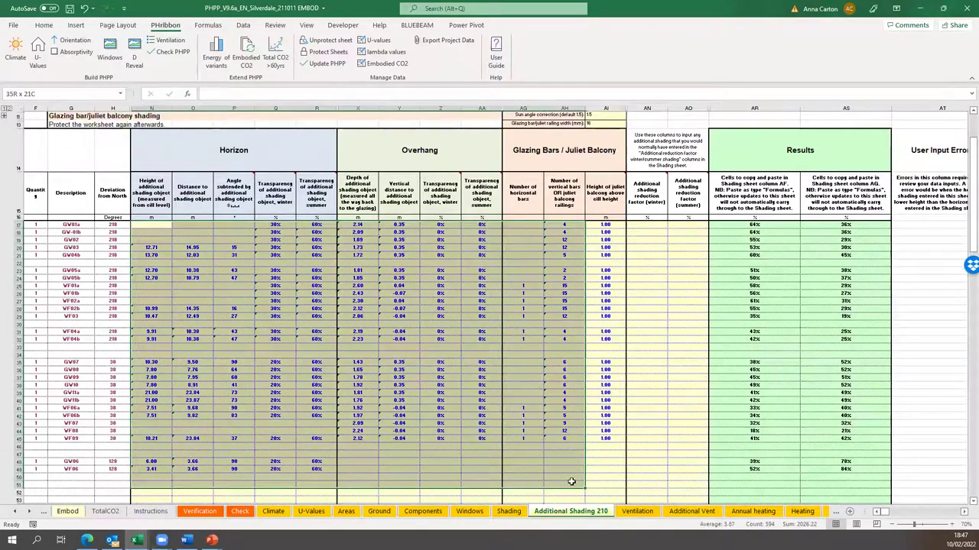
click(256, 440)
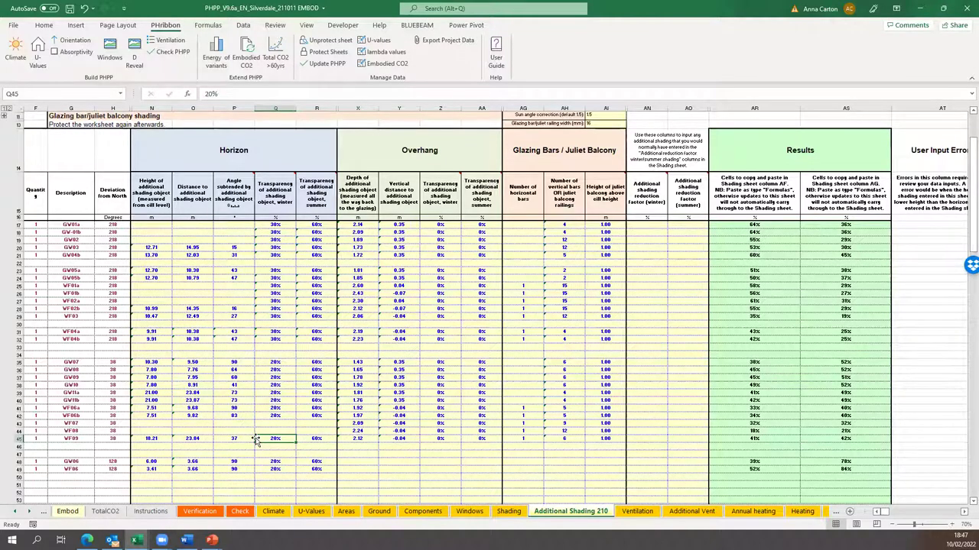
Check the winter transparency column for additional shading objects against the guidance and table on tree transparencies
click(265, 208)
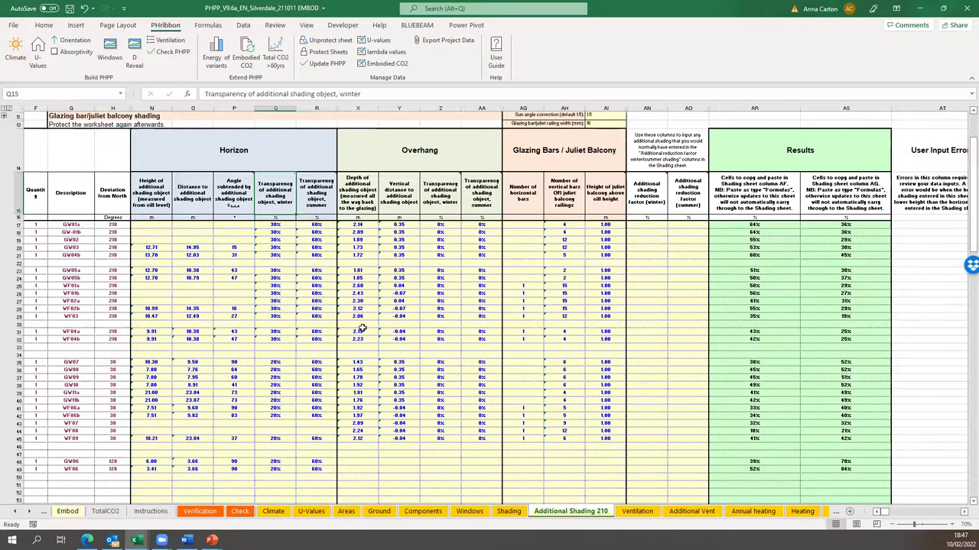
scroll(362, 328, up, 4)
scroll(363, 328, down, 3)
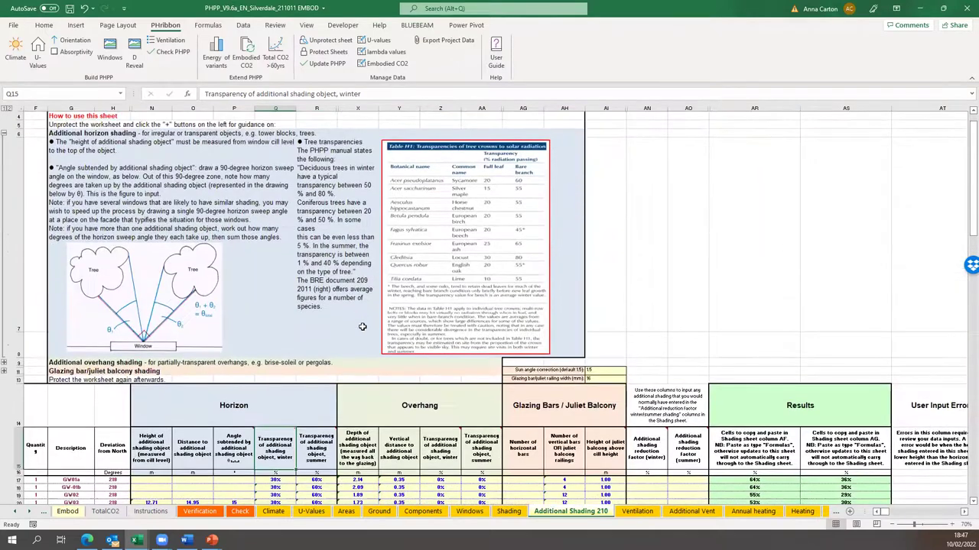
scroll(363, 328, down, 1)
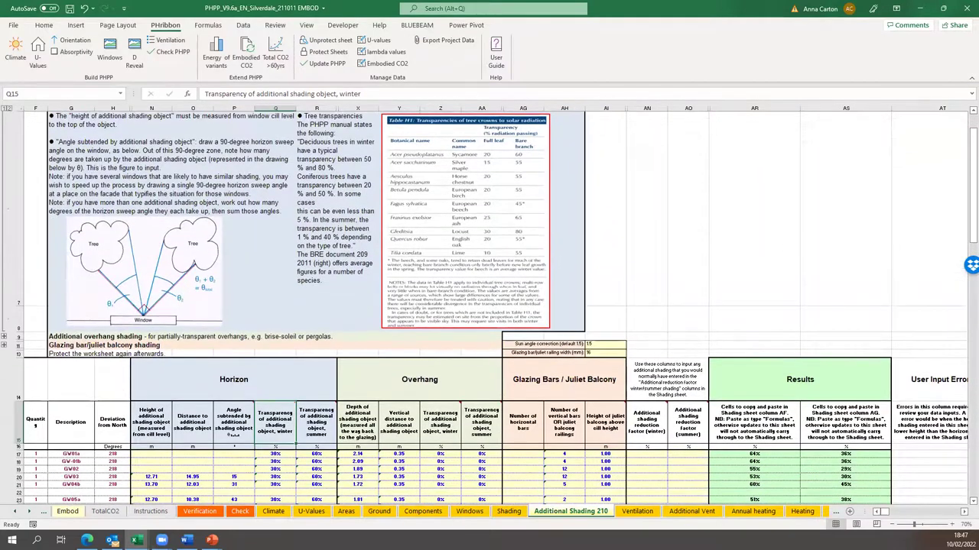
Switch to the PHPP_ClimateData_SummerTemp_GOLD workbook, read the Future Climate guidance and return to the Climate Correction sheet
mouse_move(135, 540)
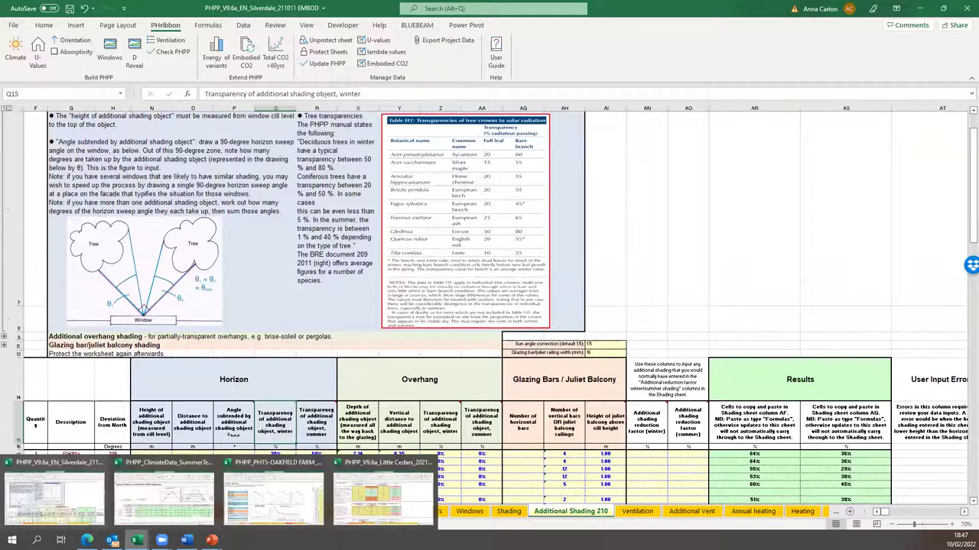
click(162, 500)
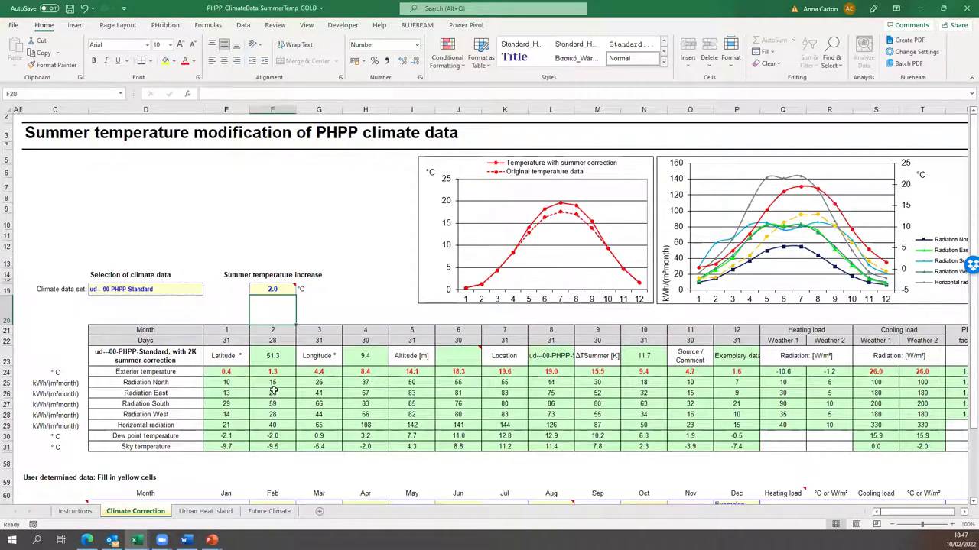
scroll(271, 372, down, 1)
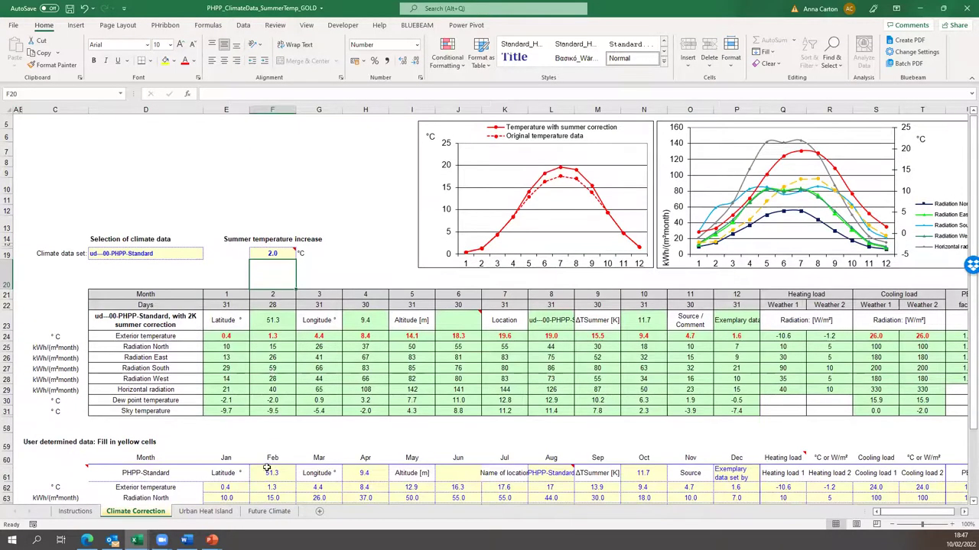
click(275, 511)
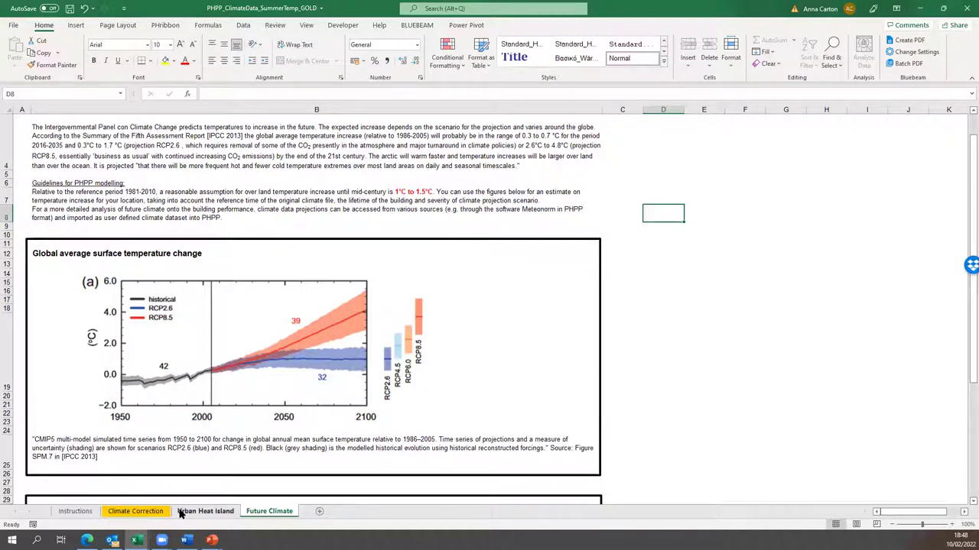
click(135, 511)
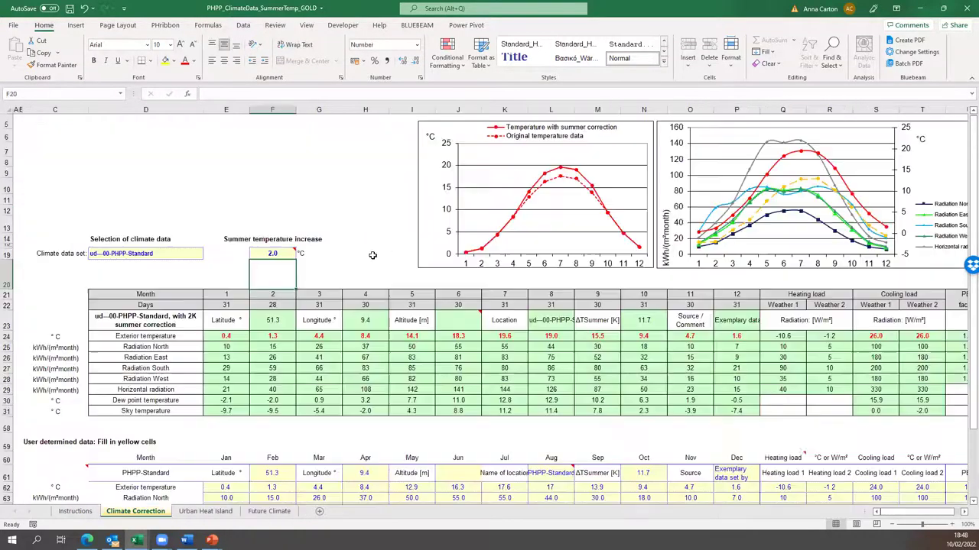
Set the summer temperature increase for the PHPP-Standard climate data set to 5 °C
click(269, 252)
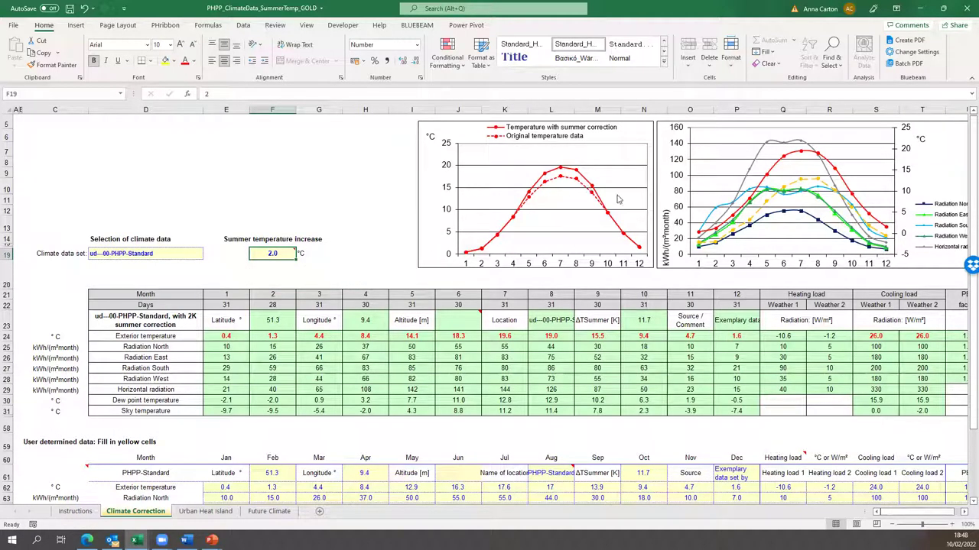
text(5)
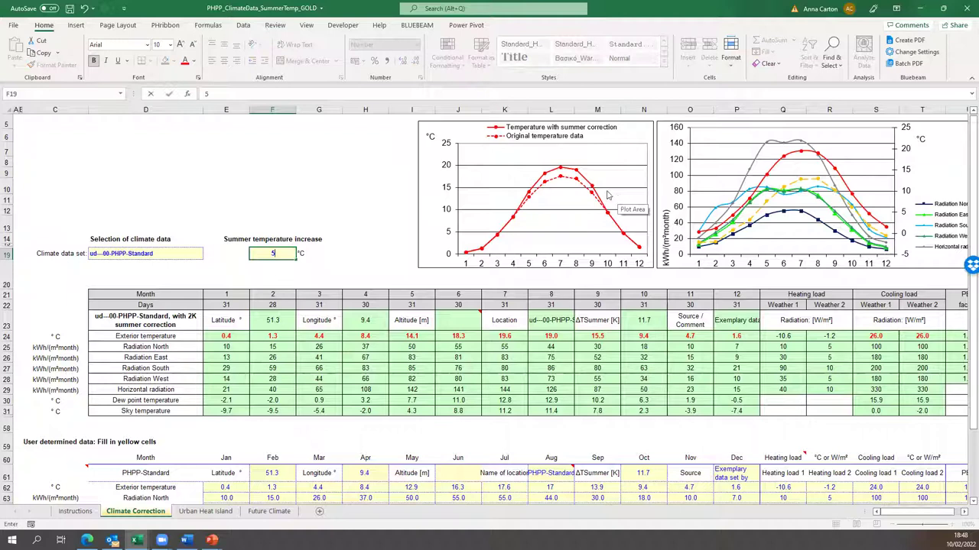
key(Return)
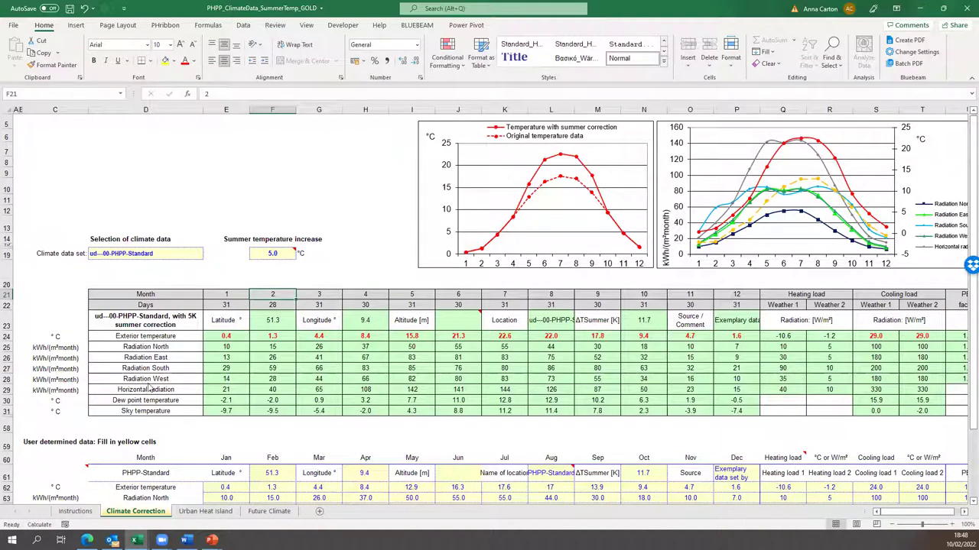
Change the summer temperature increase on the Climate Correction sheet to 1.5 °C
click(280, 255)
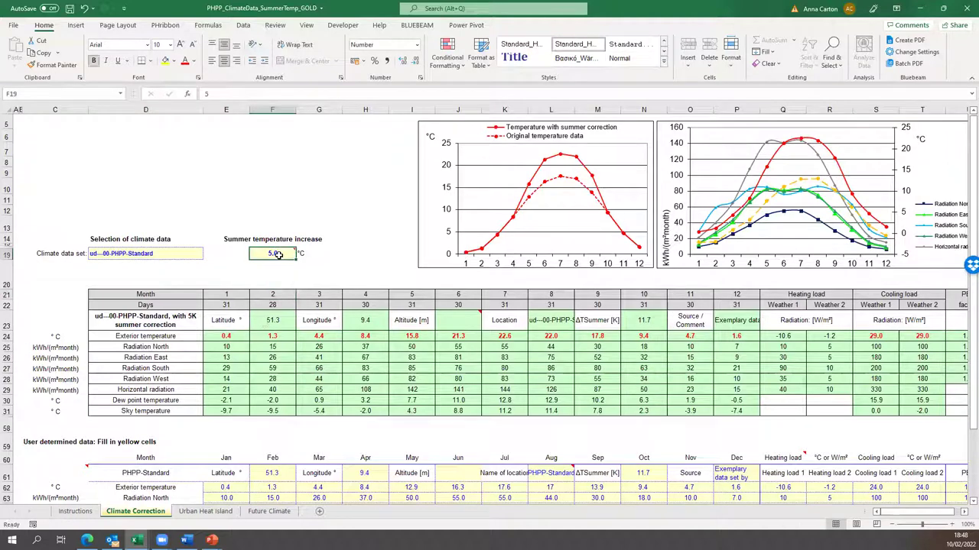
text(1.5)
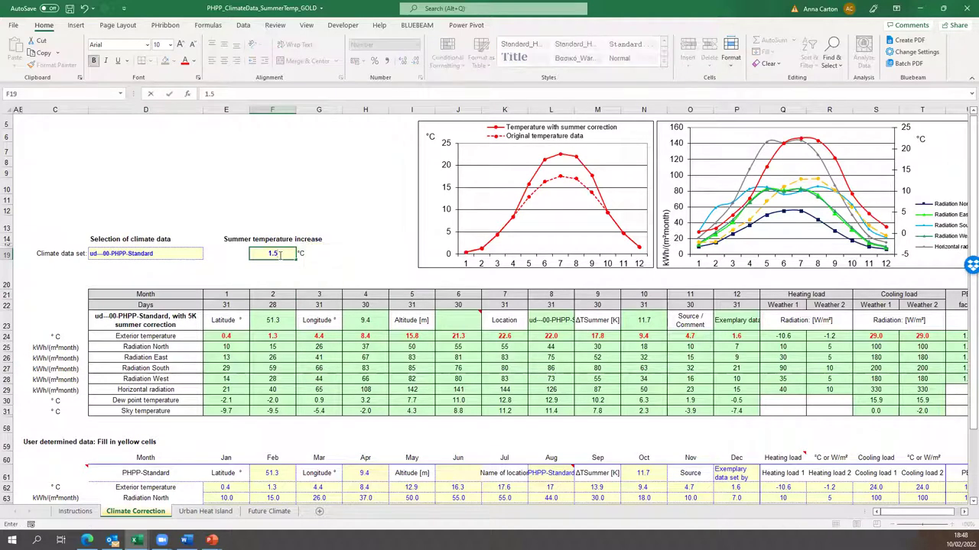